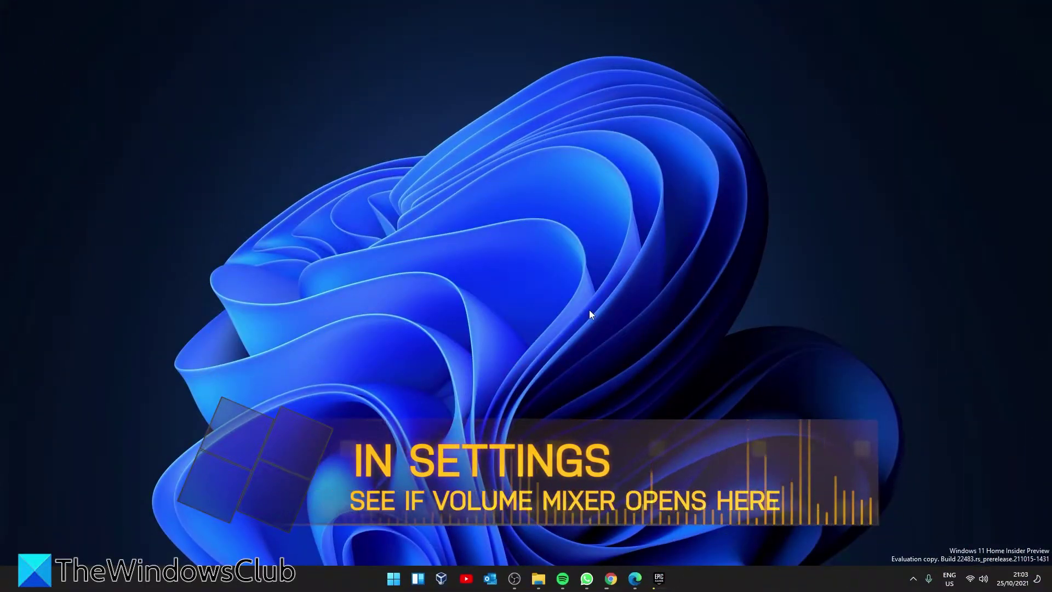
Launch Settings from Start and open Volume mixer under System > Sound > Advanced.
click(394, 579)
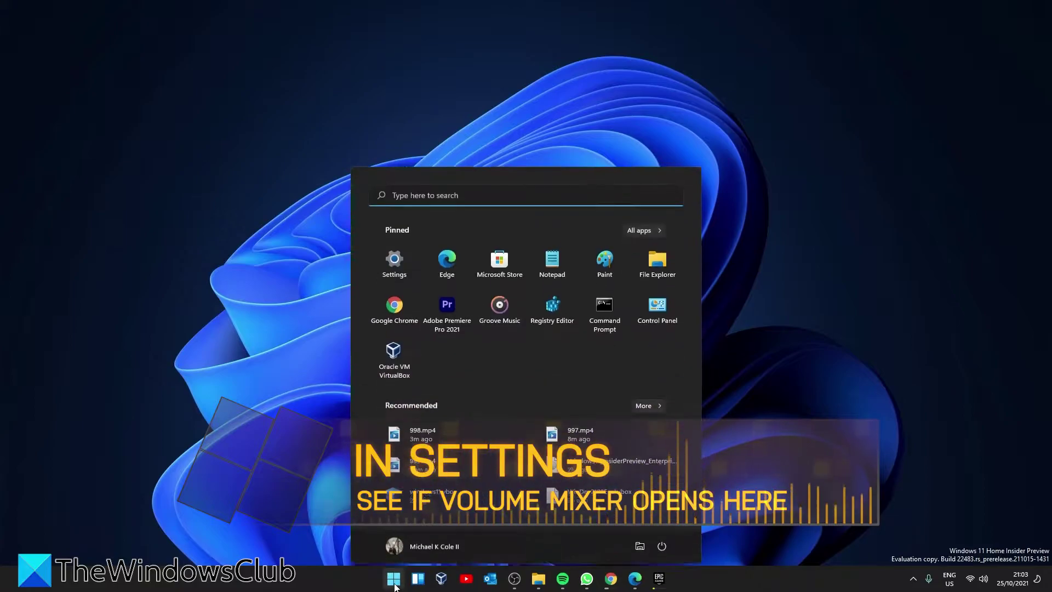
click(401, 253)
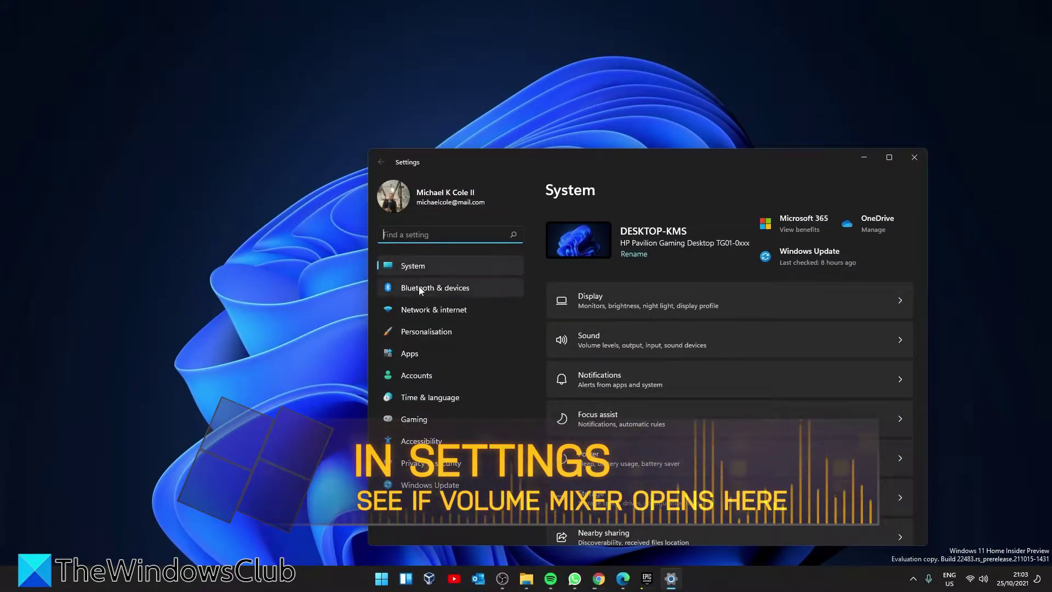
scroll(666, 373, down, 1)
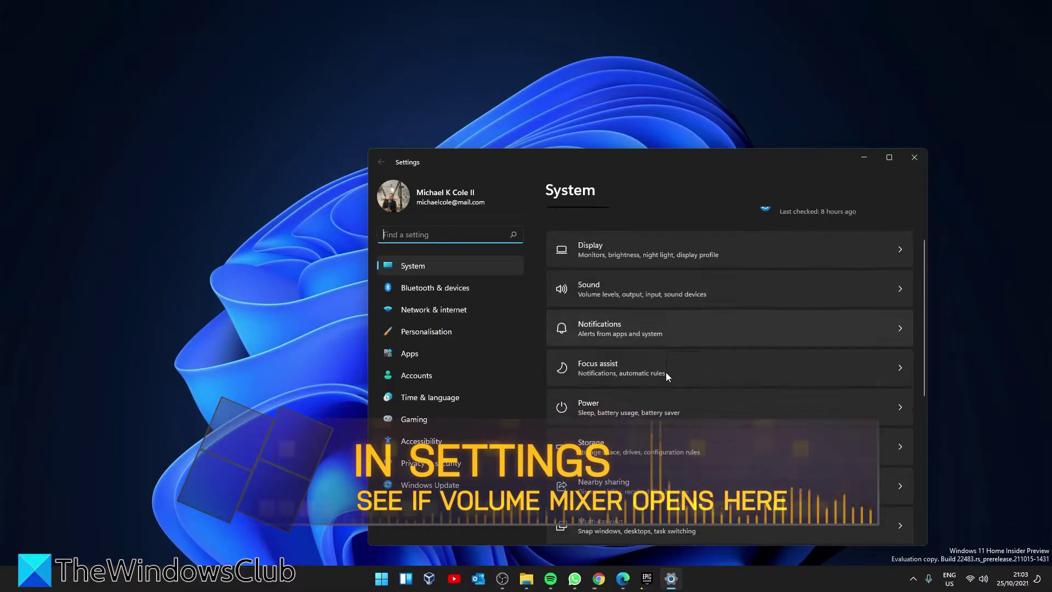
click(906, 291)
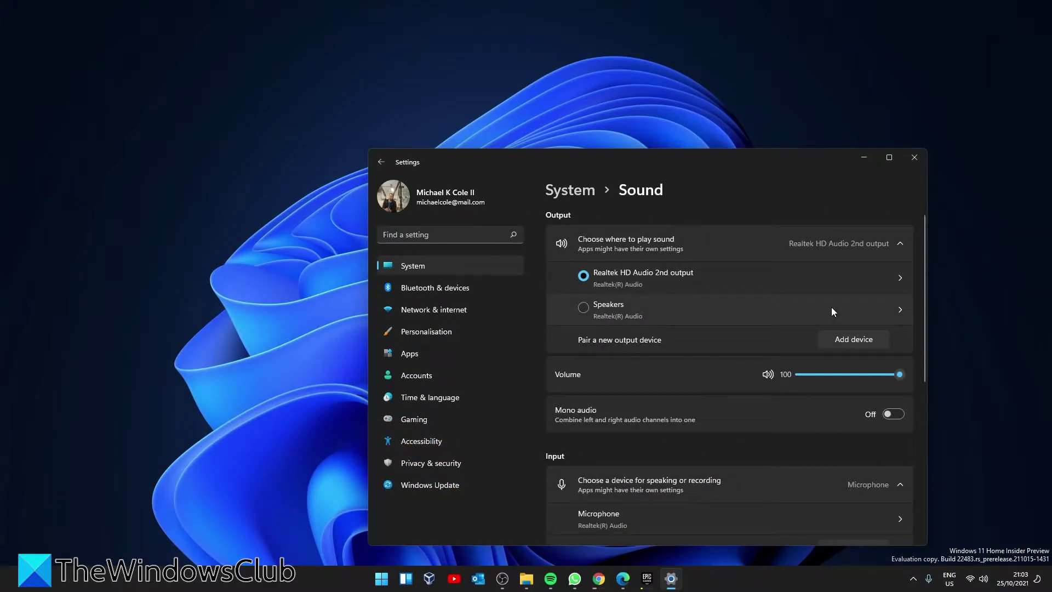
scroll(831, 307, down, 5)
scroll(830, 308, down, 1)
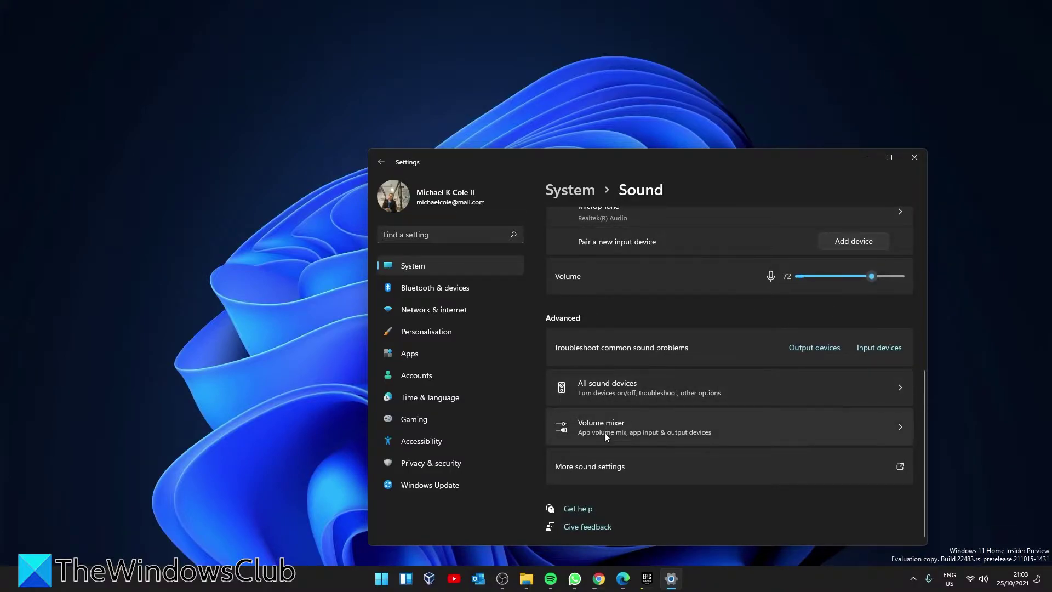
click(898, 429)
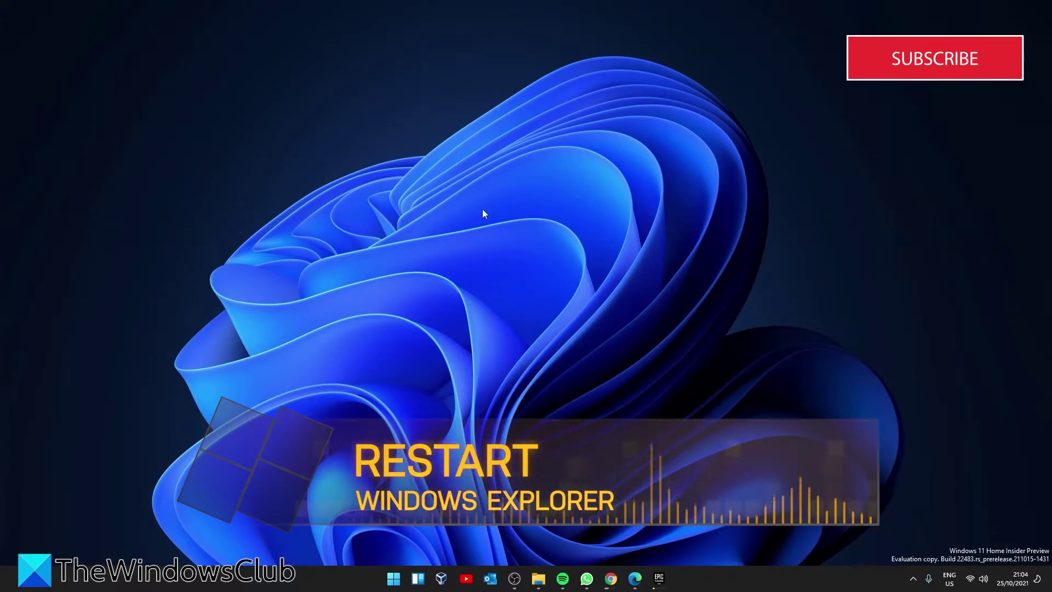
Restart the Windows Explorer process in Task Manager.
right_click(395, 579)
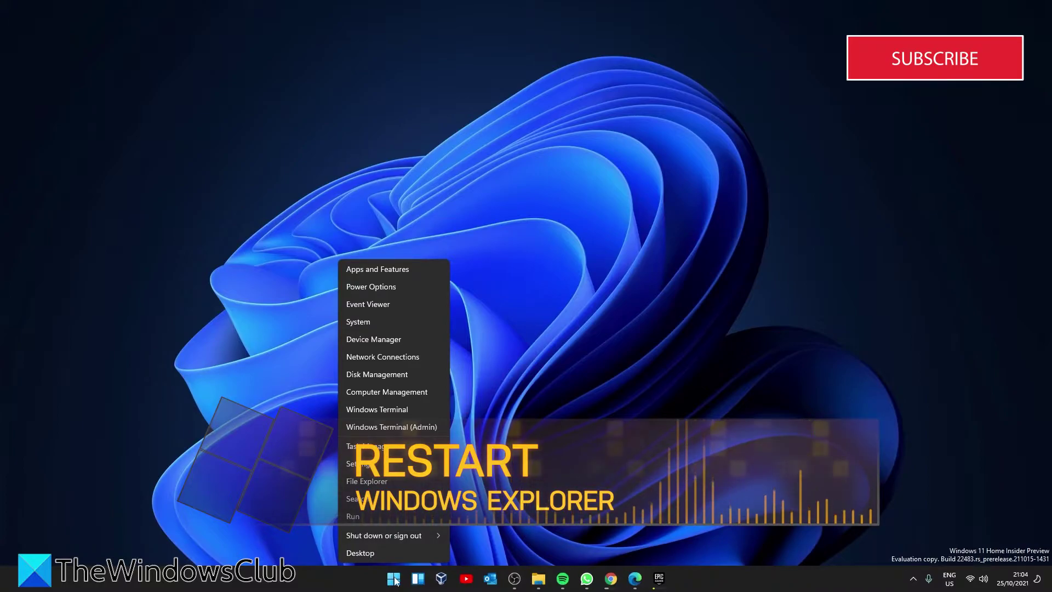
click(392, 453)
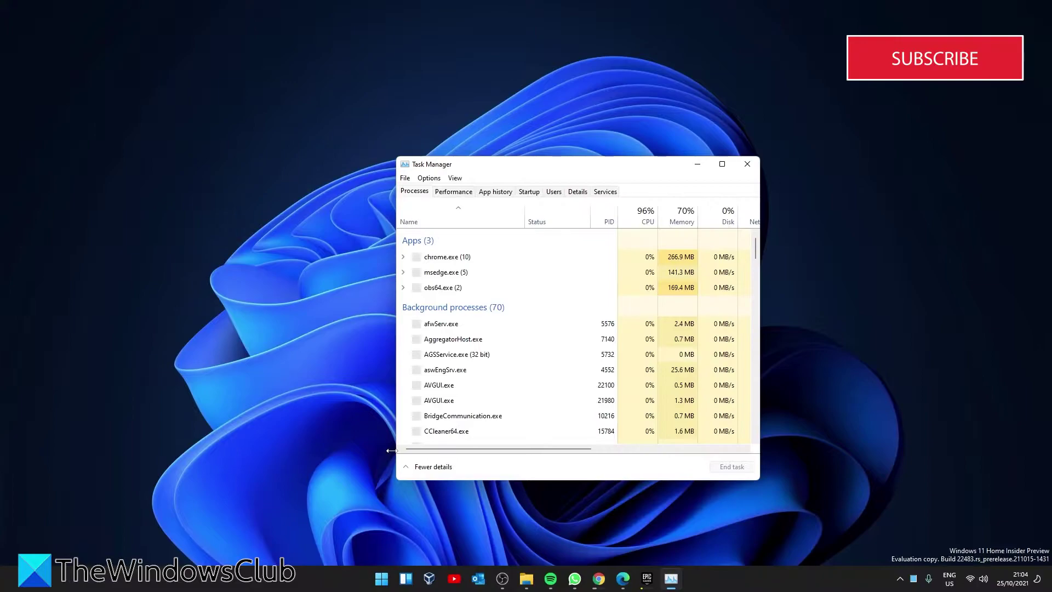
scroll(524, 344, down, 1)
scroll(524, 344, down, 7)
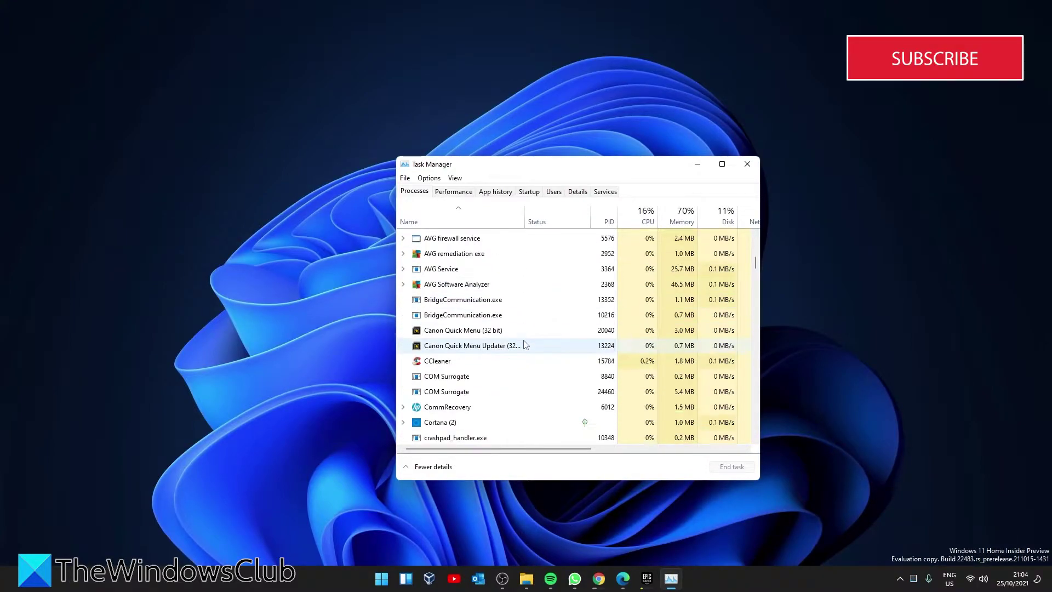
scroll(524, 344, down, 3)
drag(756, 282, 765, 436)
right_click(476, 375)
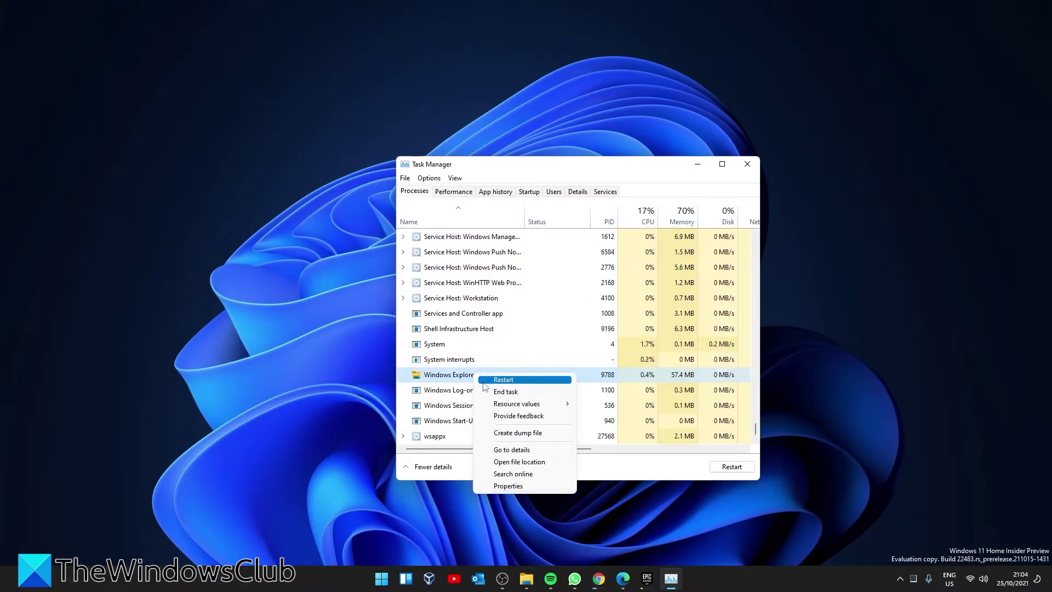
click(484, 382)
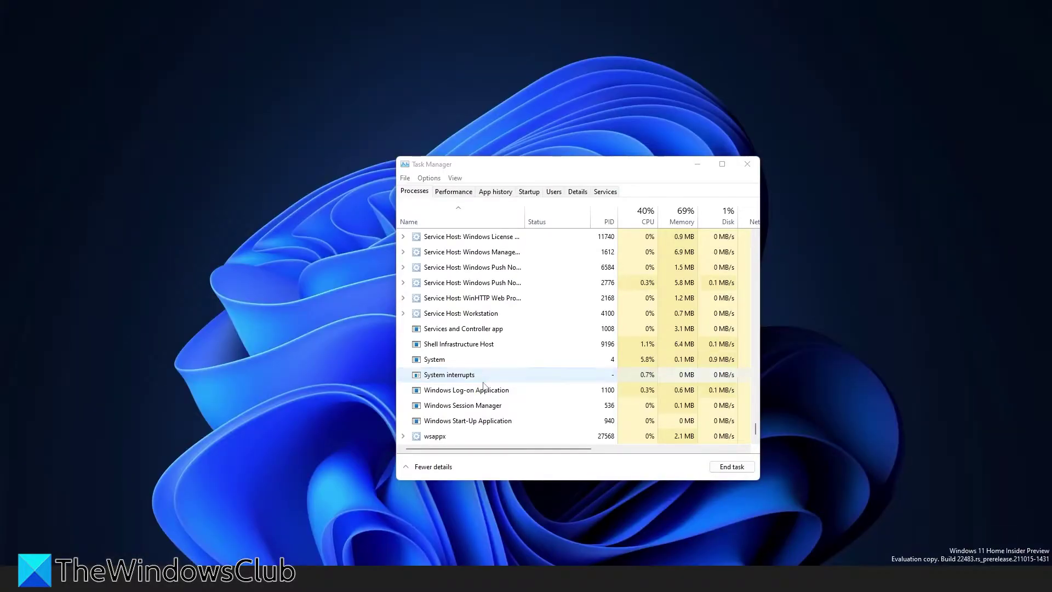
Close Task Manager and reopen sound settings from the speaker tray icon.
click(747, 164)
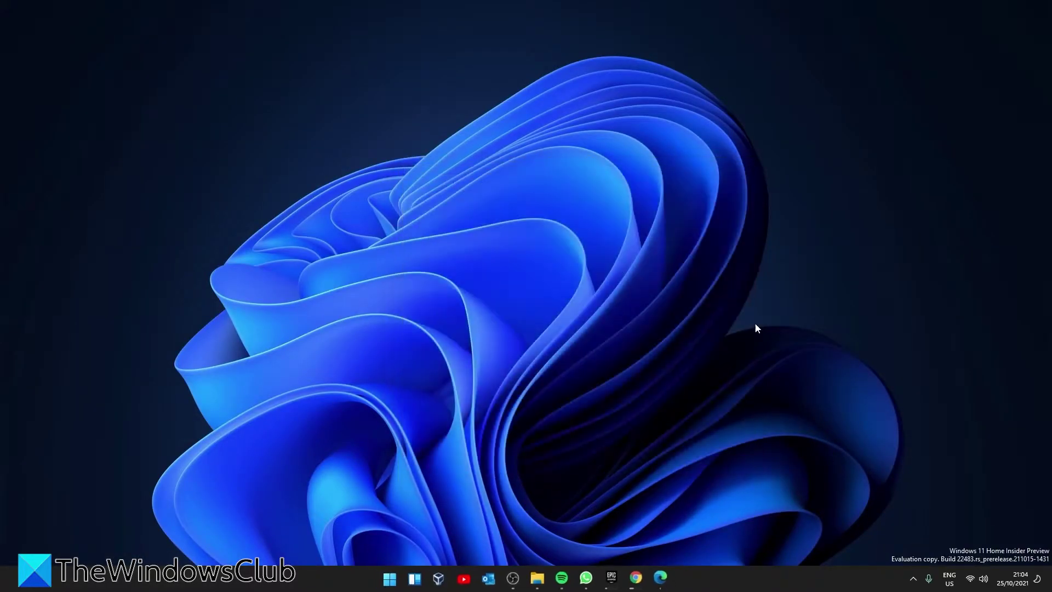
right_click(984, 580)
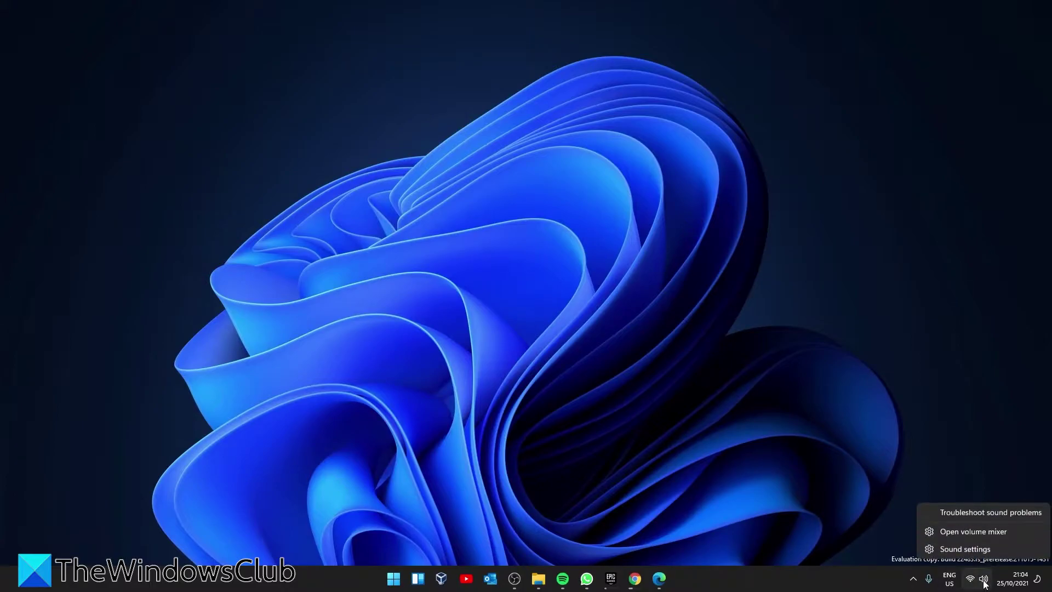
click(984, 535)
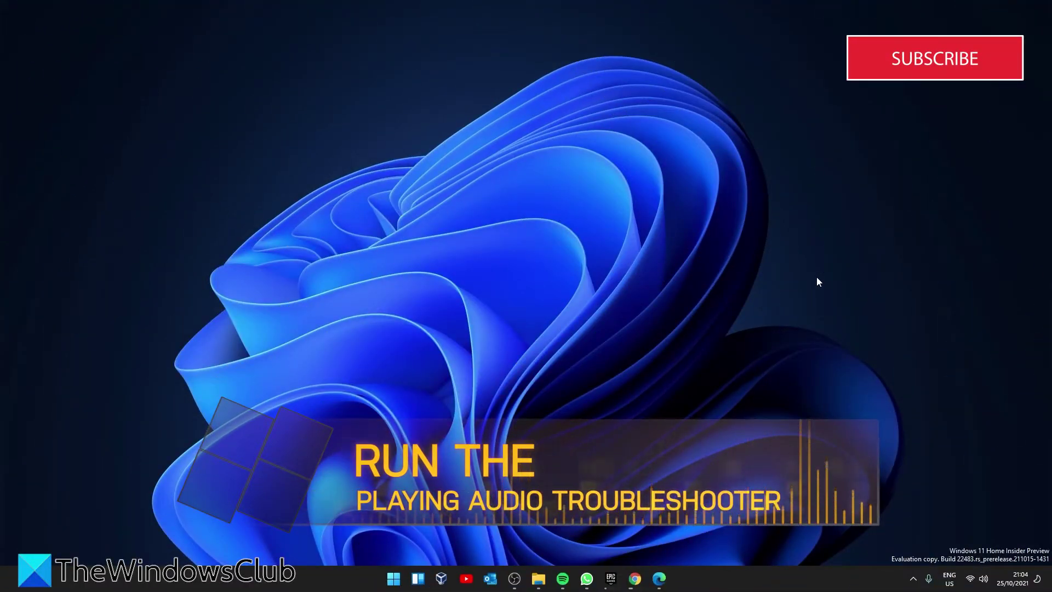
Run the Playing Audio troubleshooter from Other troubleshooters on Speakers - Realtek(R) Audio.
right_click(399, 578)
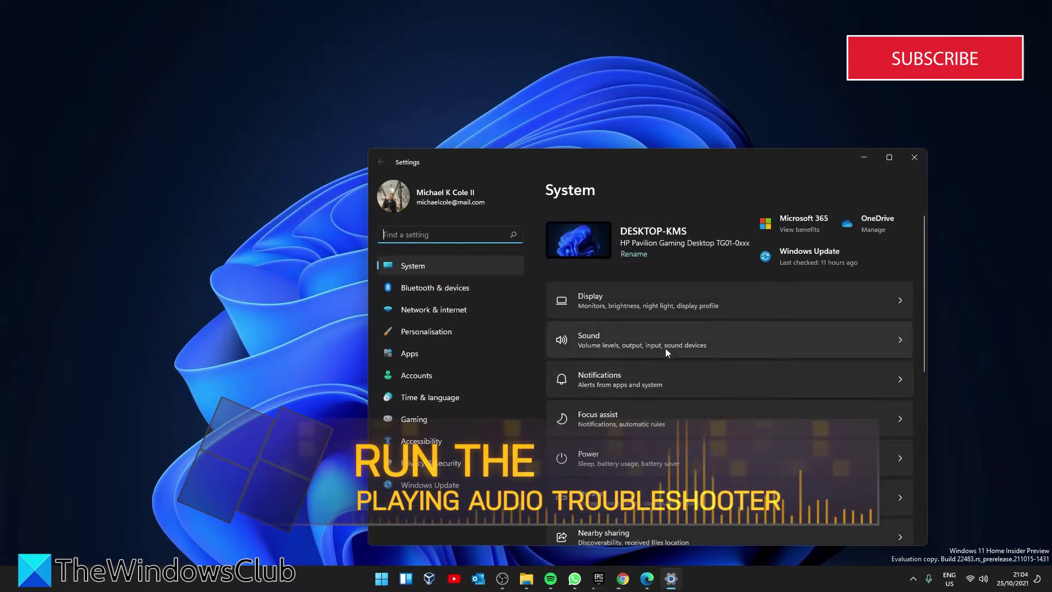
scroll(691, 354, down, 4)
scroll(691, 355, down, 1)
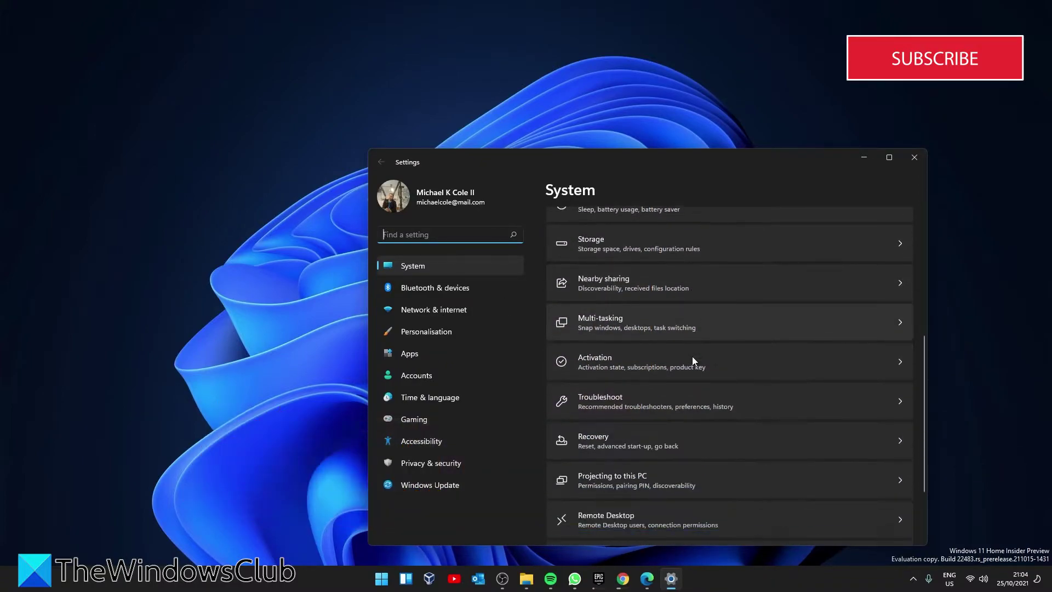
click(899, 403)
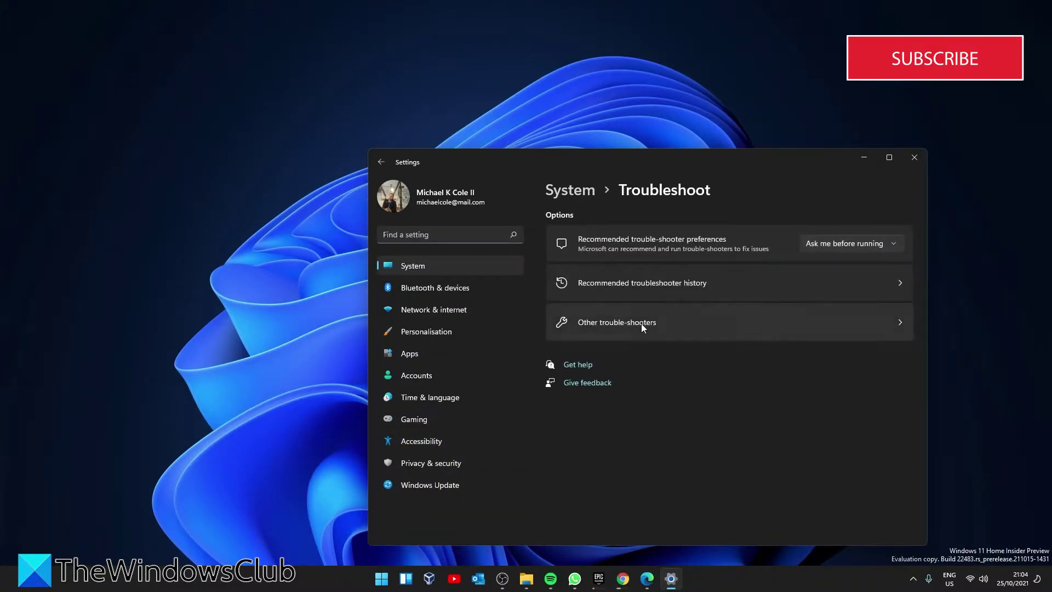
click(897, 322)
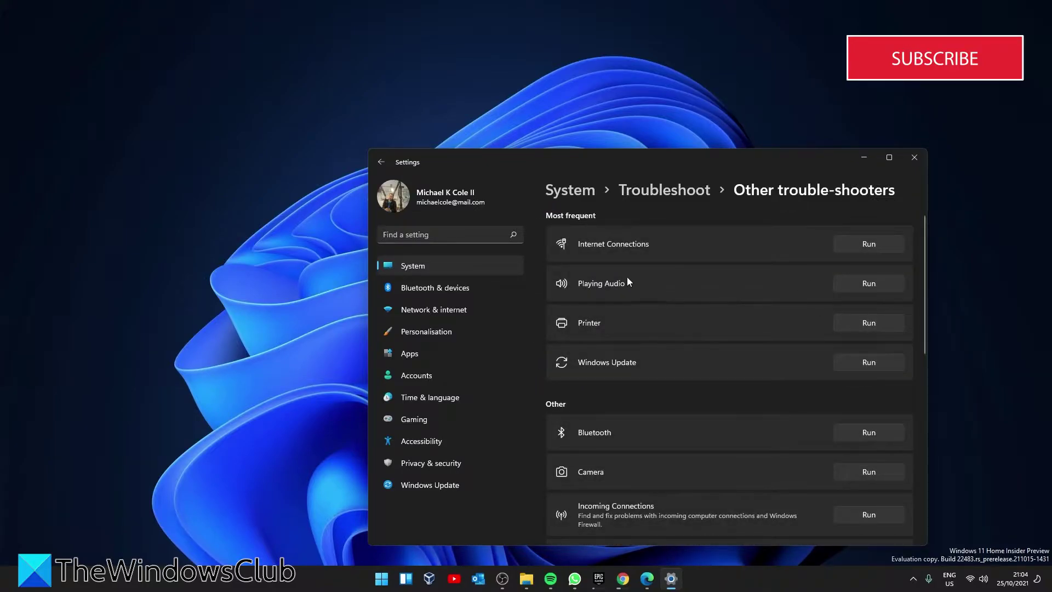
click(871, 283)
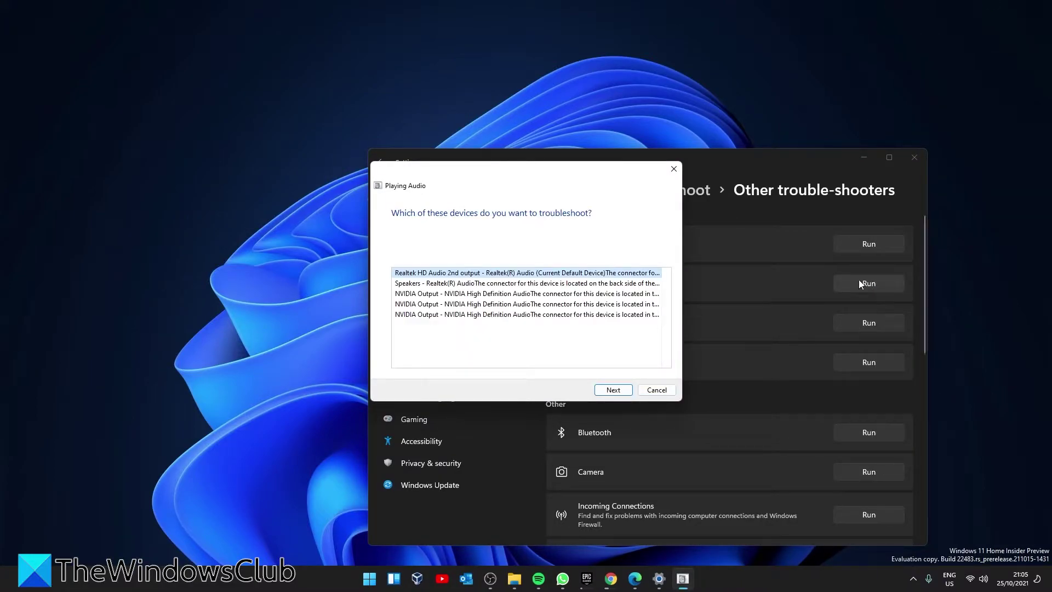
click(528, 284)
click(613, 390)
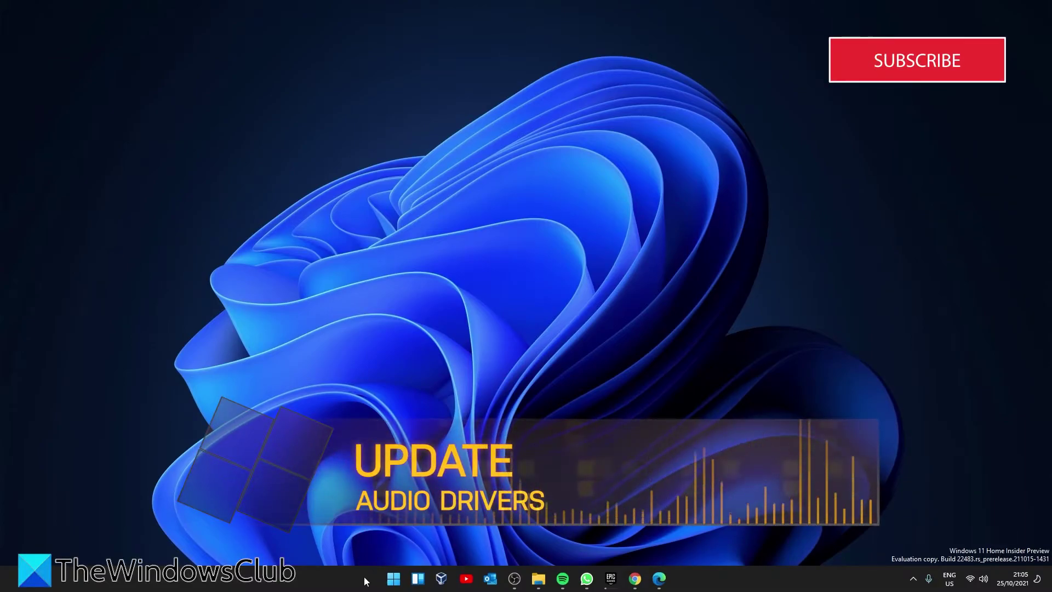
right_click(401, 581)
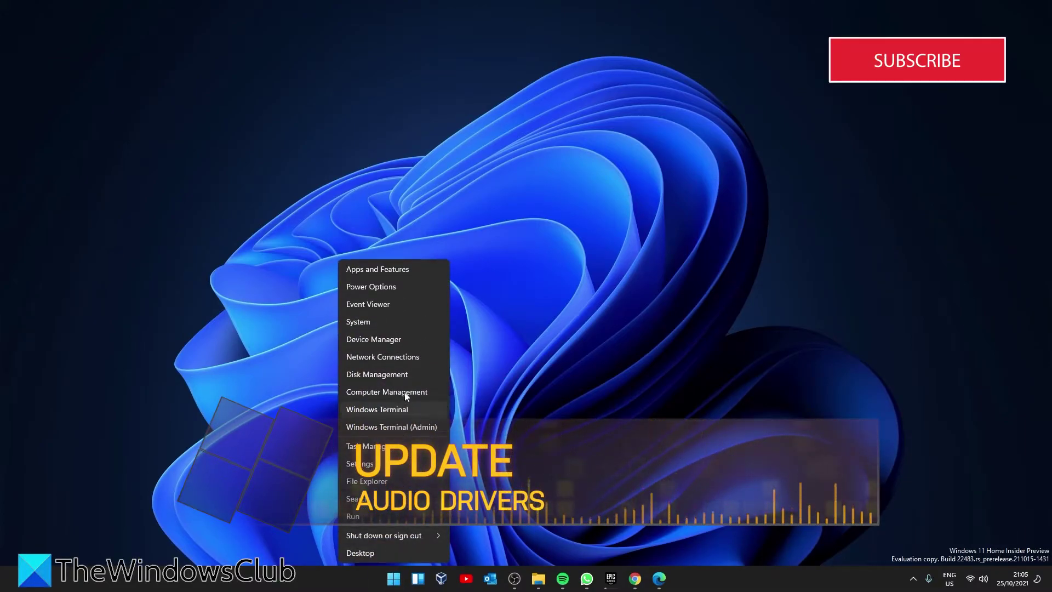
click(403, 340)
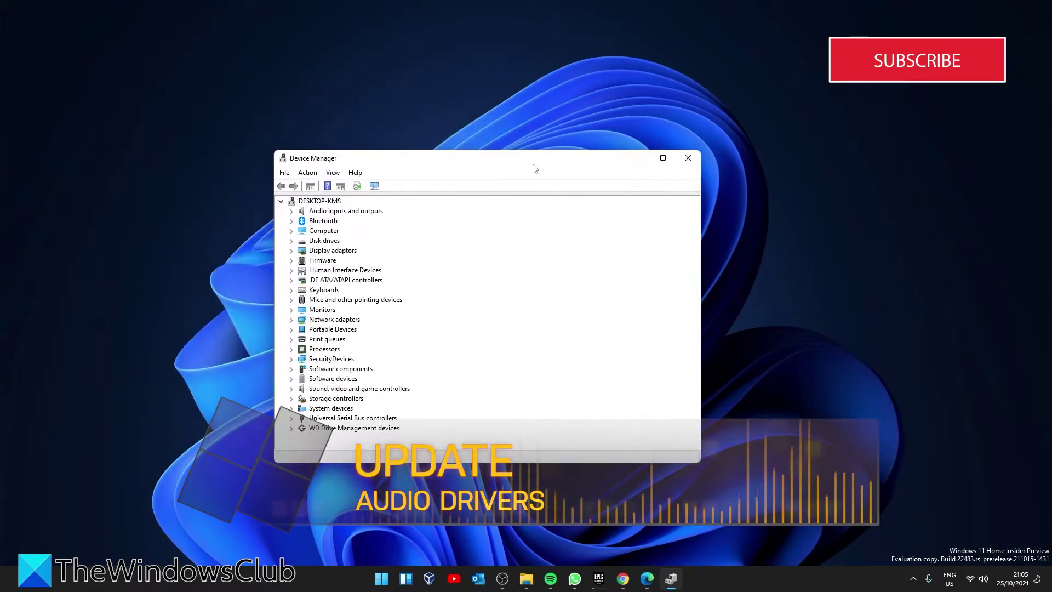
click(292, 213)
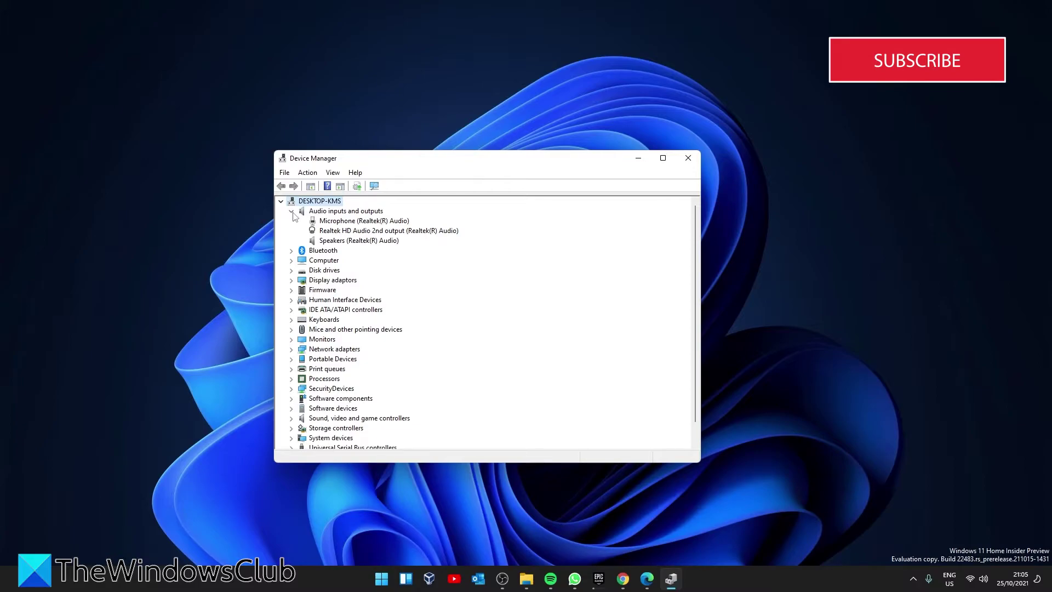
right_click(347, 243)
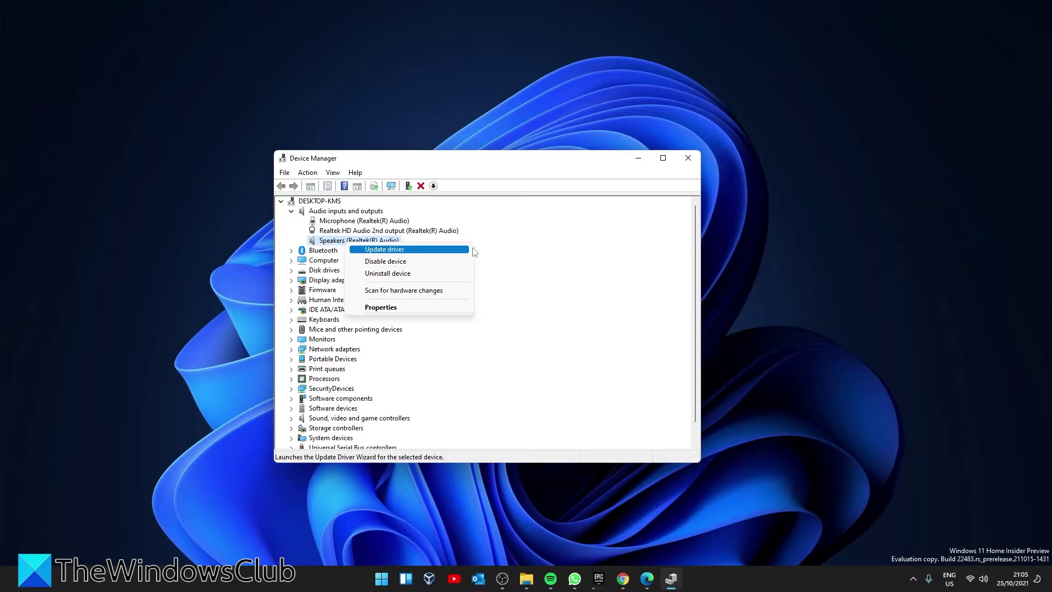
click(687, 160)
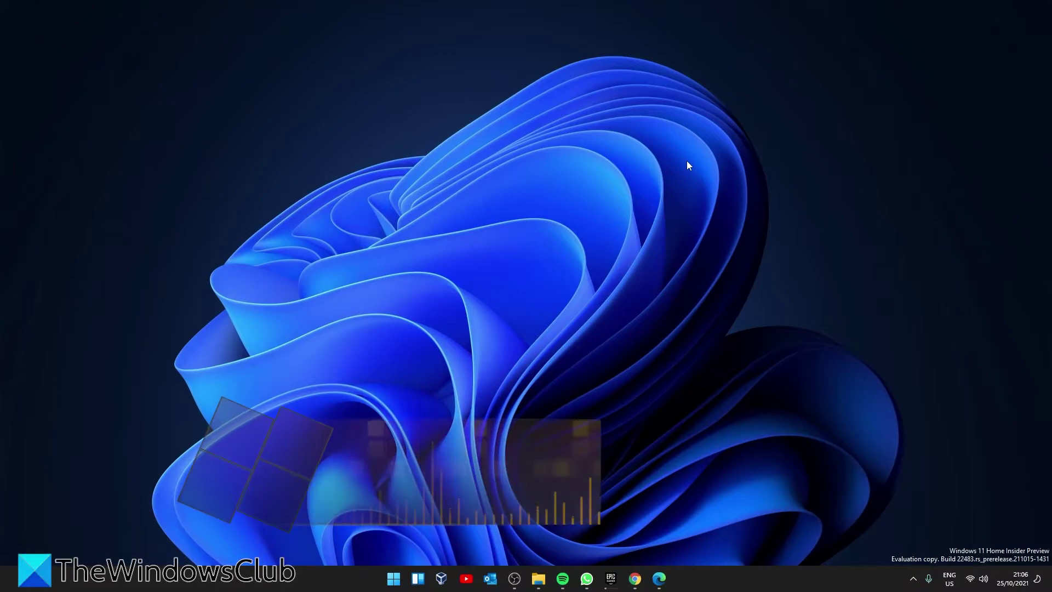
right_click(391, 583)
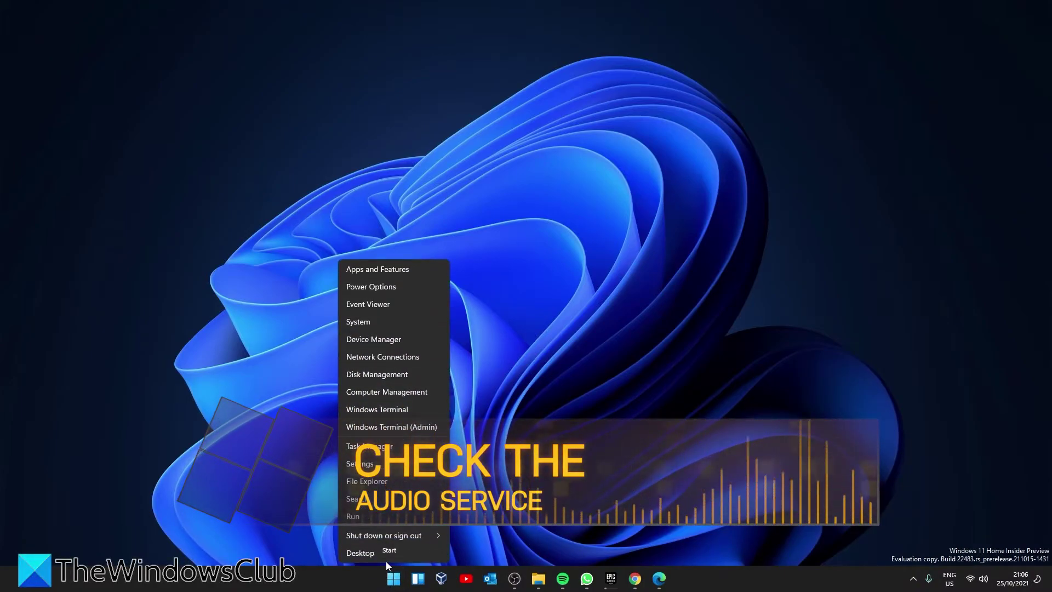
key(super)
click(426, 190)
text(services)
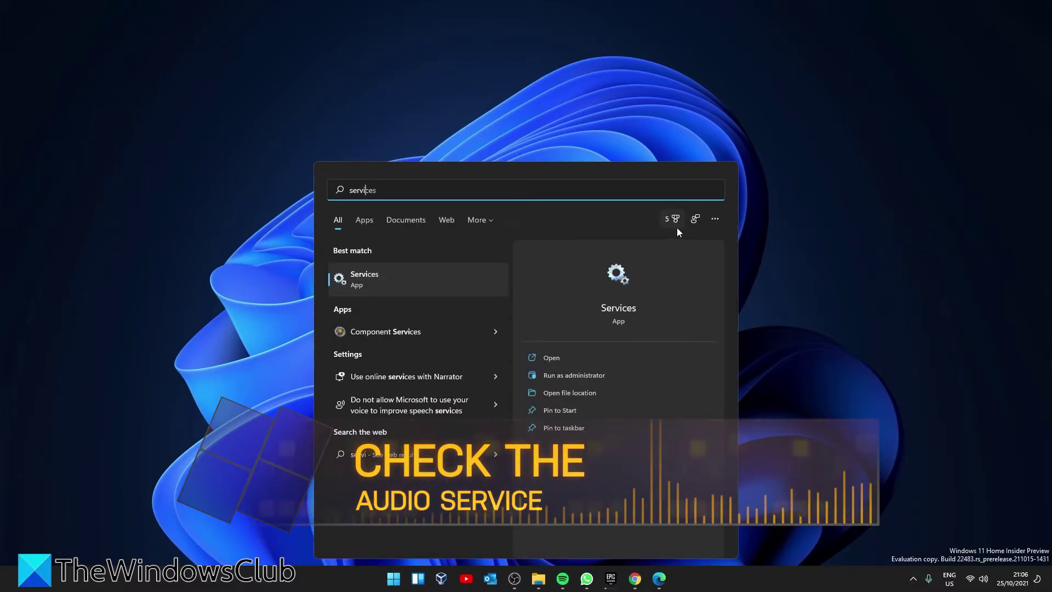
key(Return)
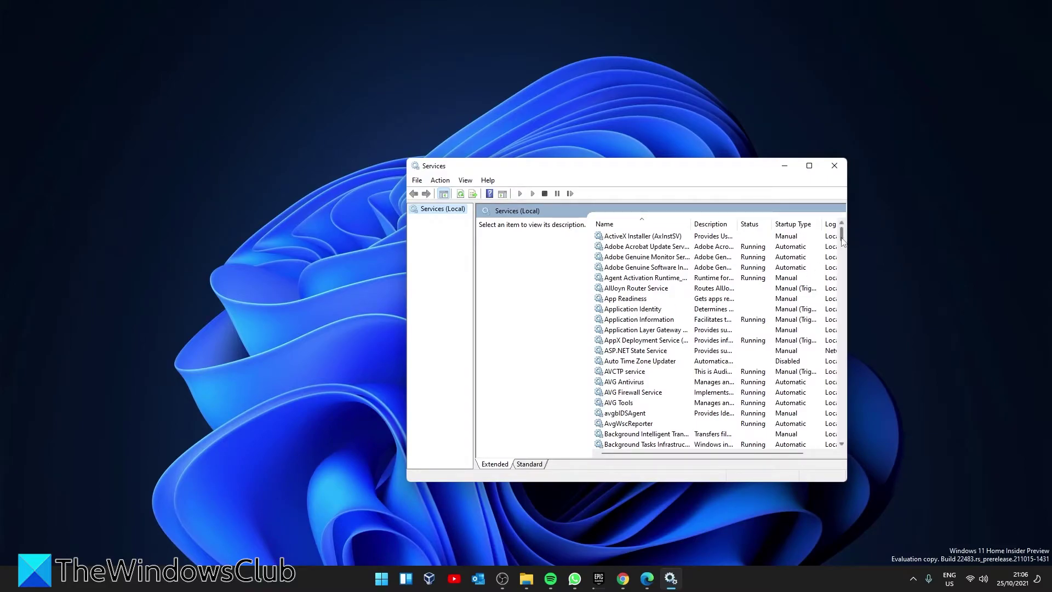
drag(841, 241, 831, 408)
double_click(645, 392)
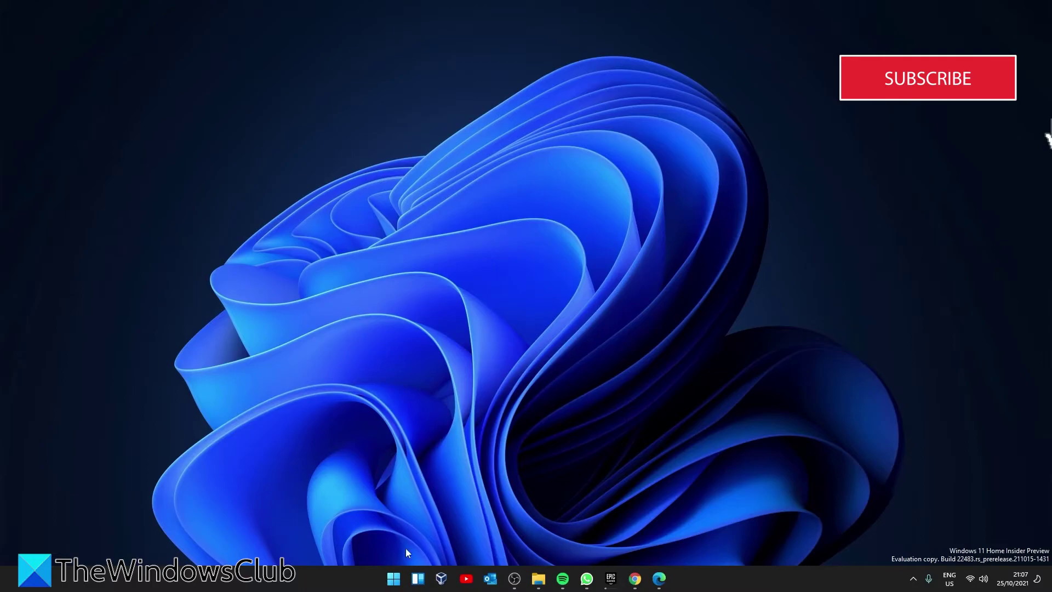
Open Settings via Win+X and check for updates on the Windows Update page.
right_click(394, 580)
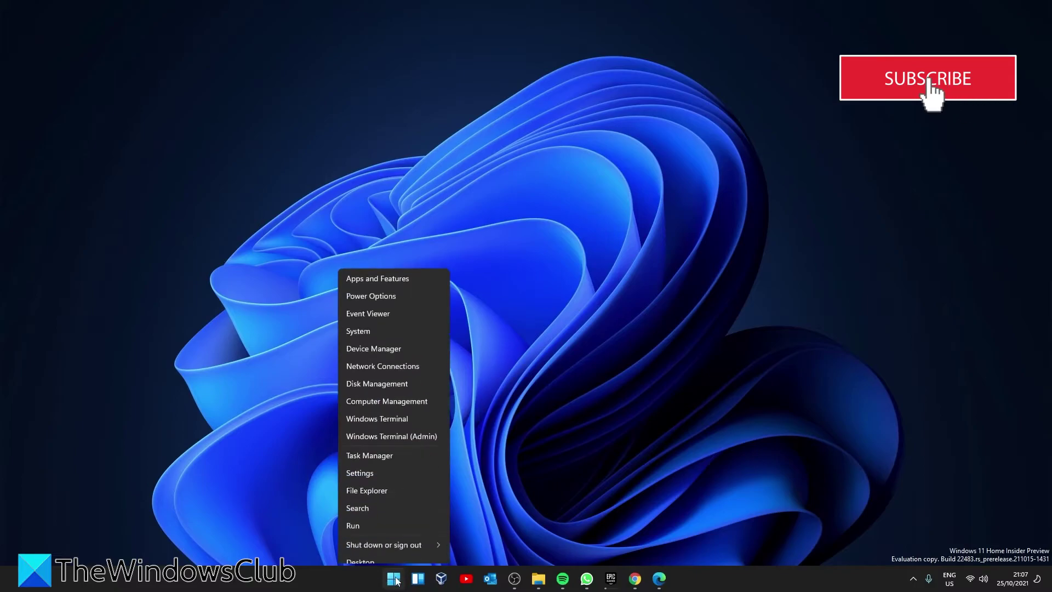
click(393, 463)
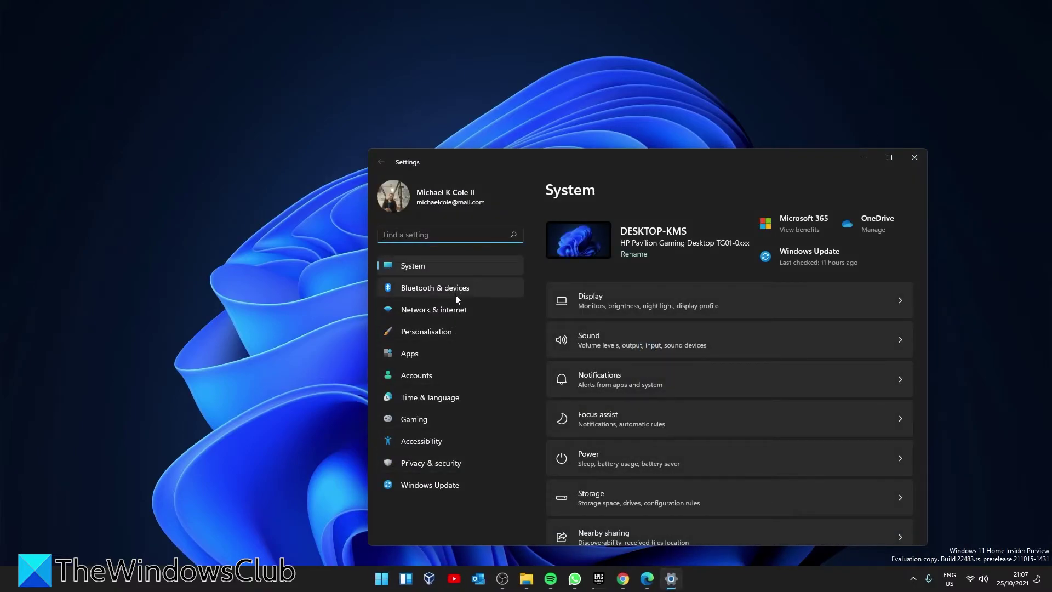
click(442, 489)
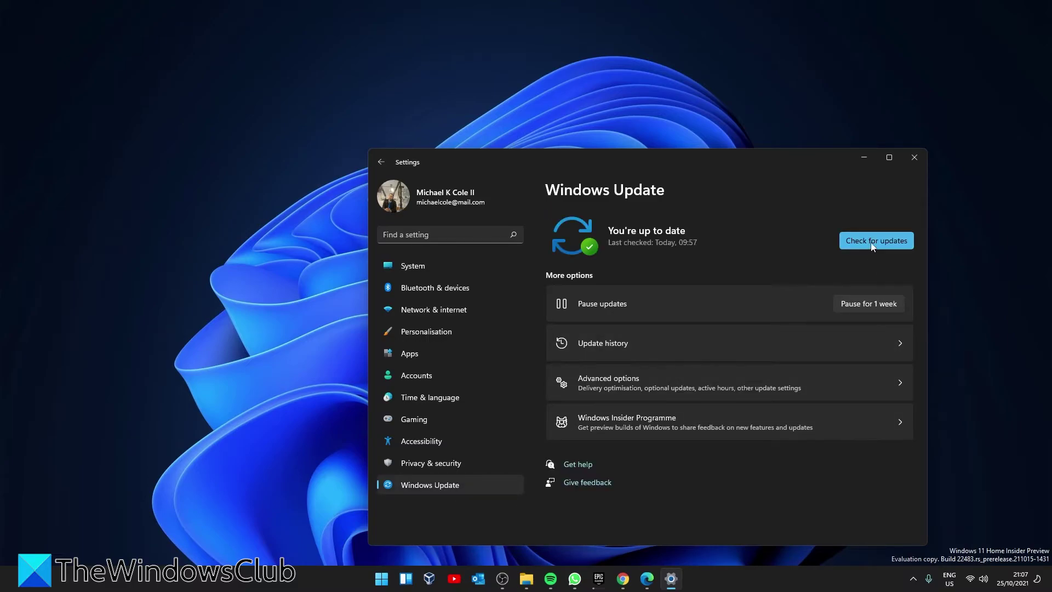
click(871, 241)
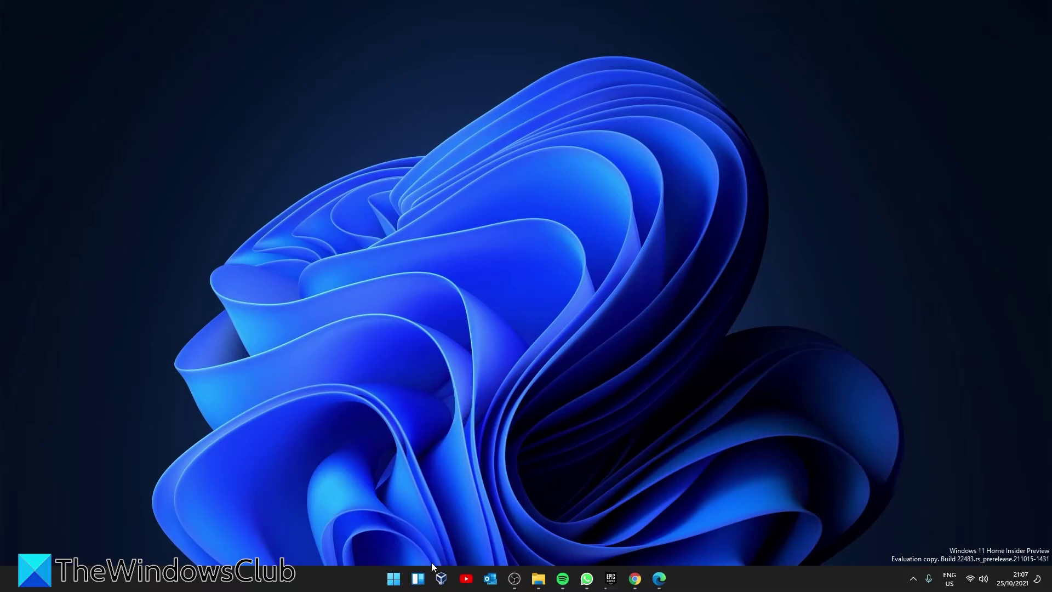
Search 'rest' from Start and open the Create a restore point System Properties dialog.
click(396, 575)
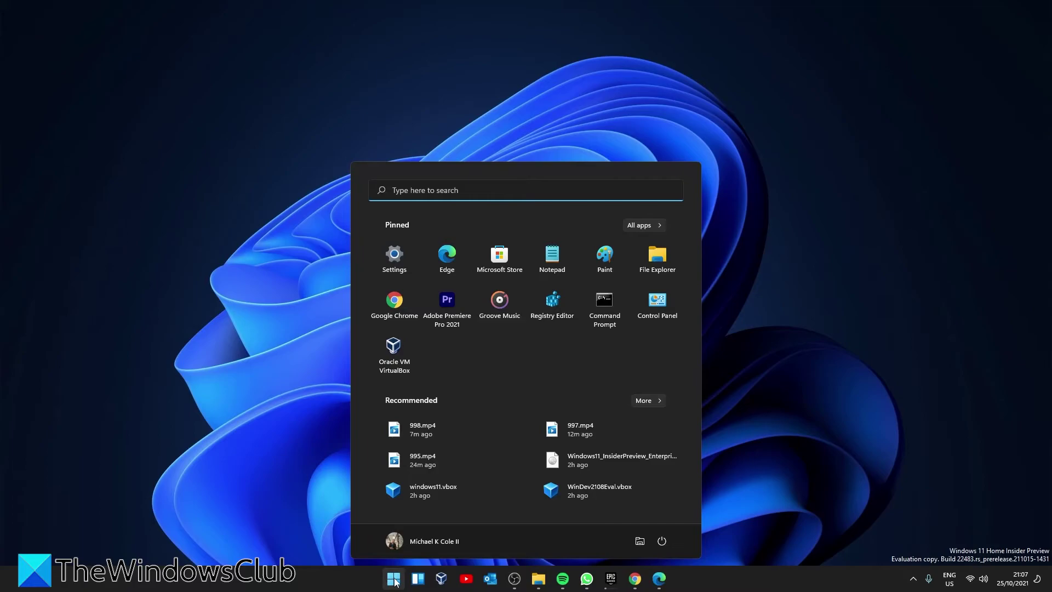
click(441, 195)
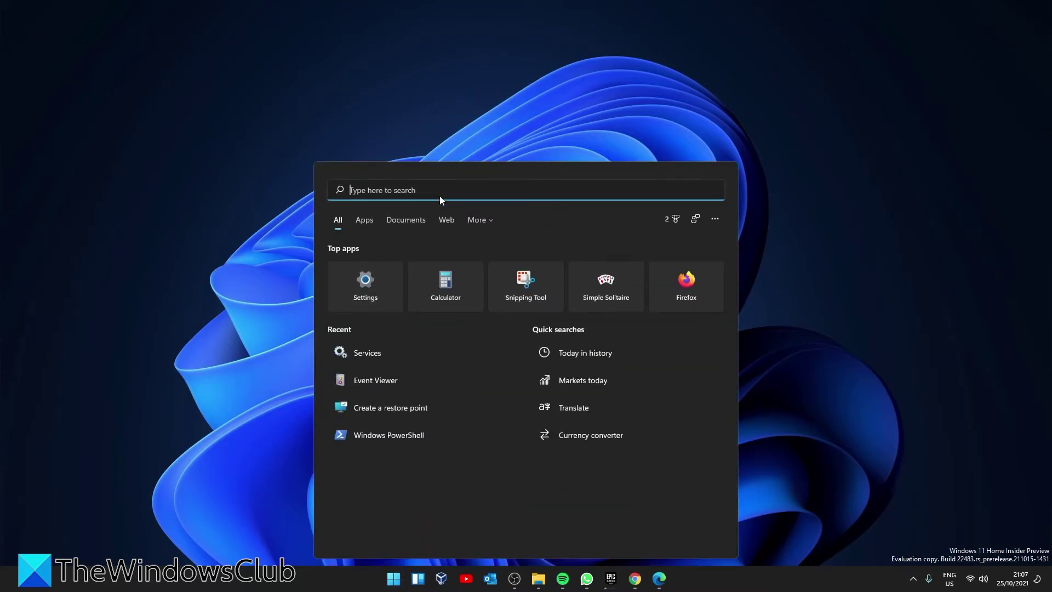
text(rest)
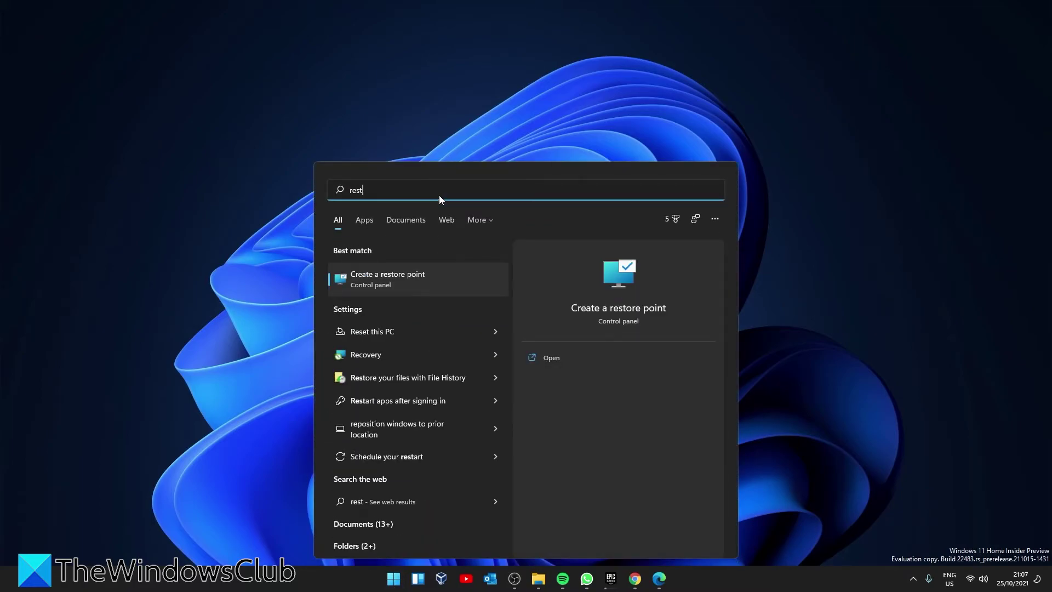
click(601, 311)
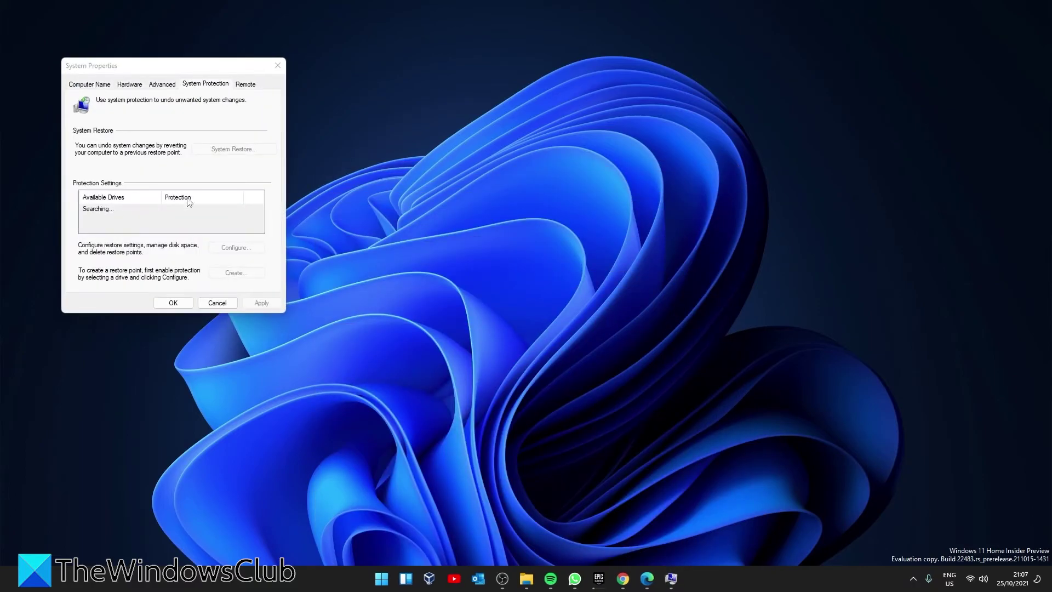
drag(192, 67, 499, 188)
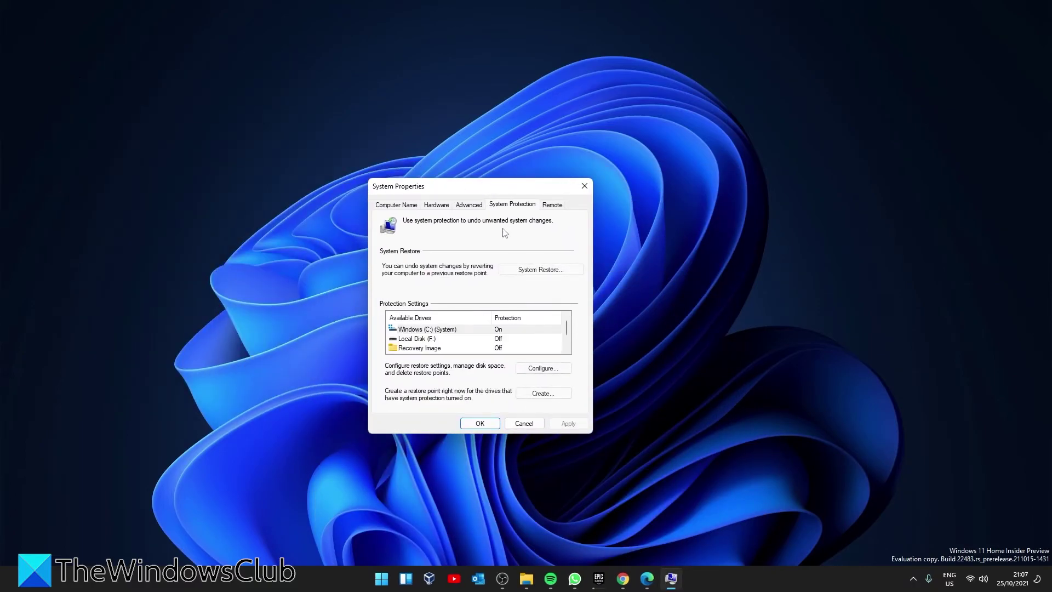
In the System Restore wizard, choose a different restore point: 25/10/2021 15:55:52.
click(574, 271)
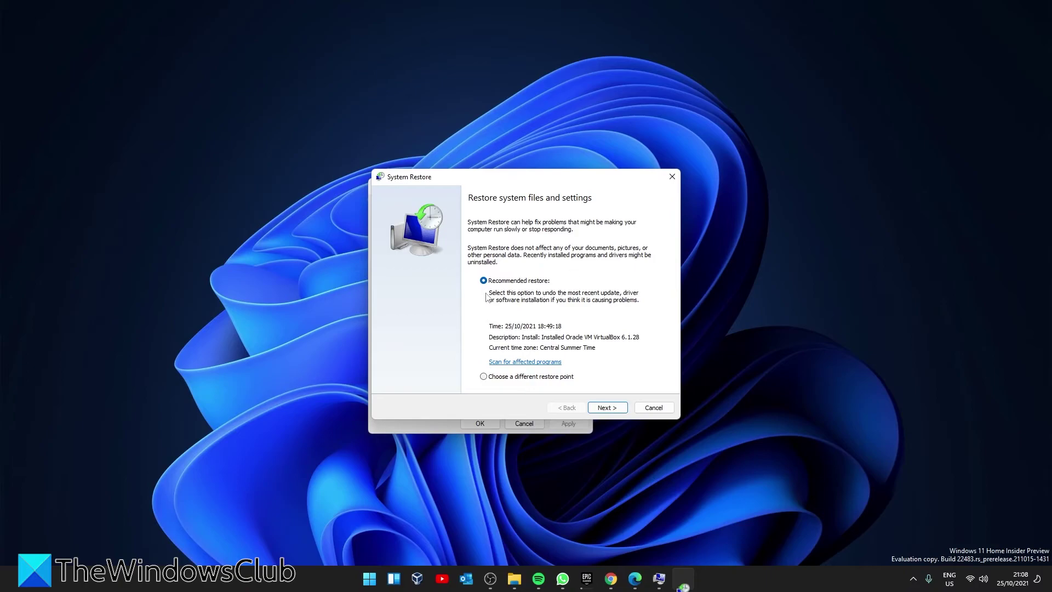
click(484, 377)
click(605, 408)
click(447, 324)
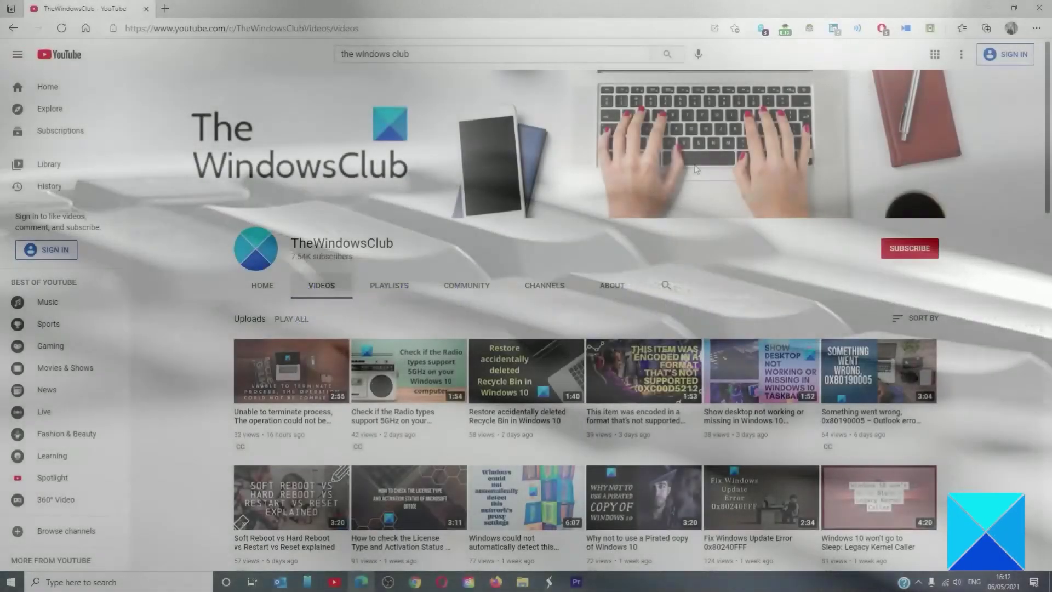
Scroll through TheWindowsClub's uploaded videos grid and back up.
scroll(695, 164, down, 7)
scroll(694, 170, down, 10)
scroll(694, 170, up, 10)
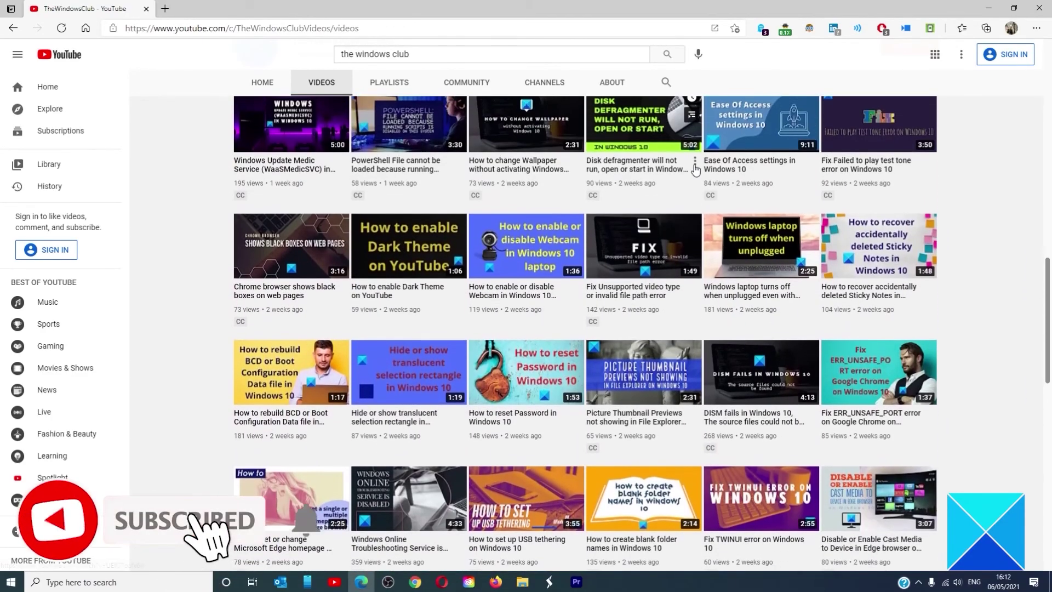